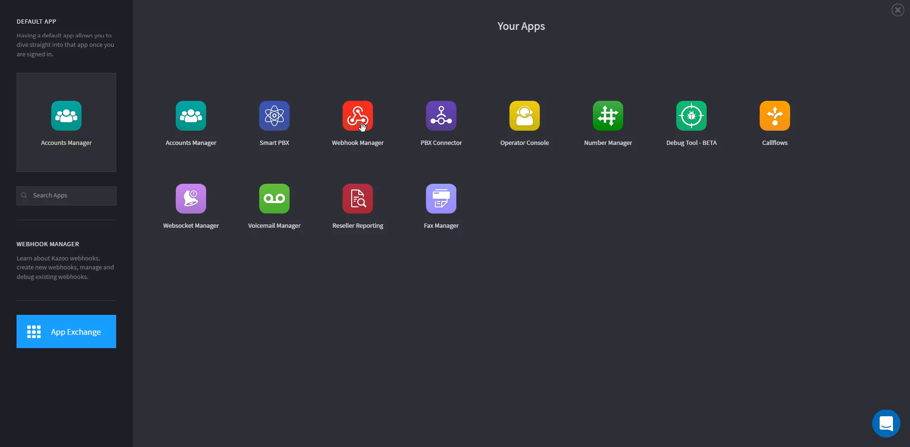
Open the Capture Calls webhook in the Webhook Manager for editing and review its name and settings.
left_click(356, 124)
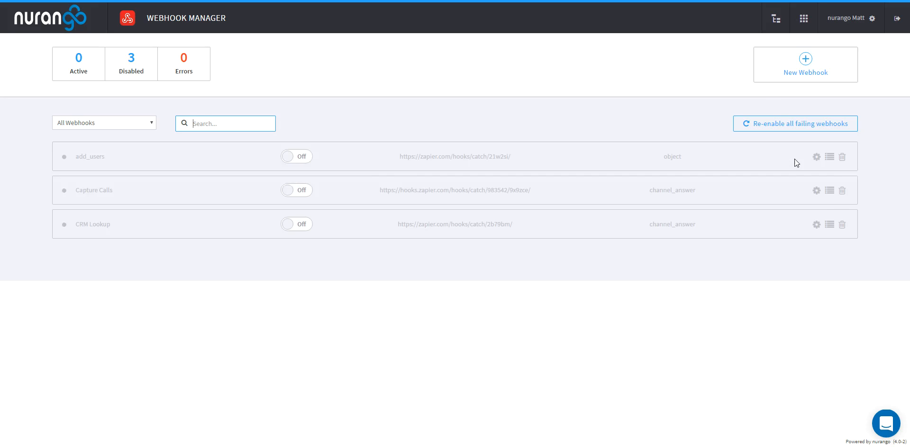
left_click(817, 190)
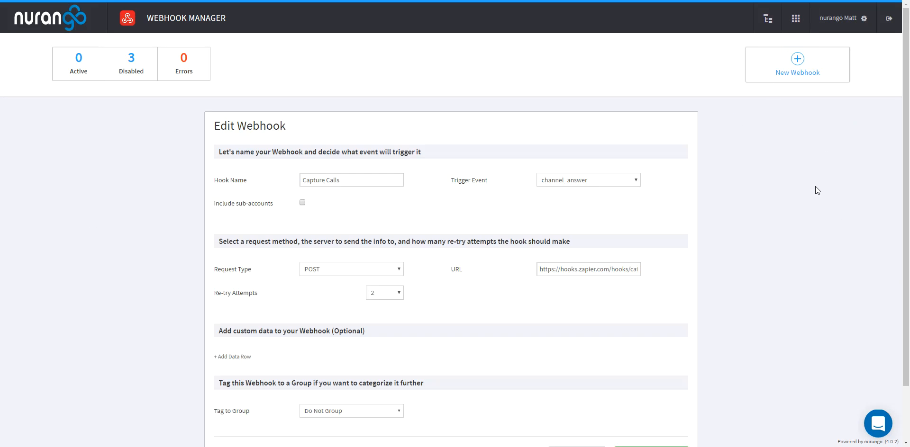
scroll(736, 189, "down", 2)
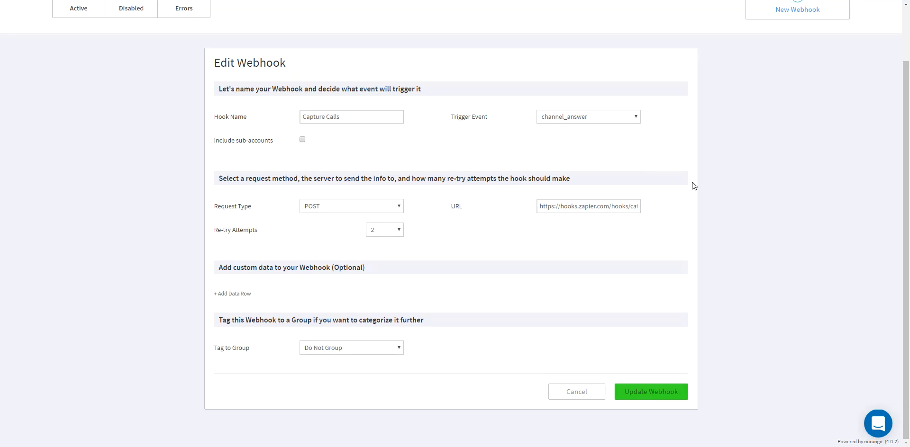
left_click(363, 121)
triple_click(363, 121)
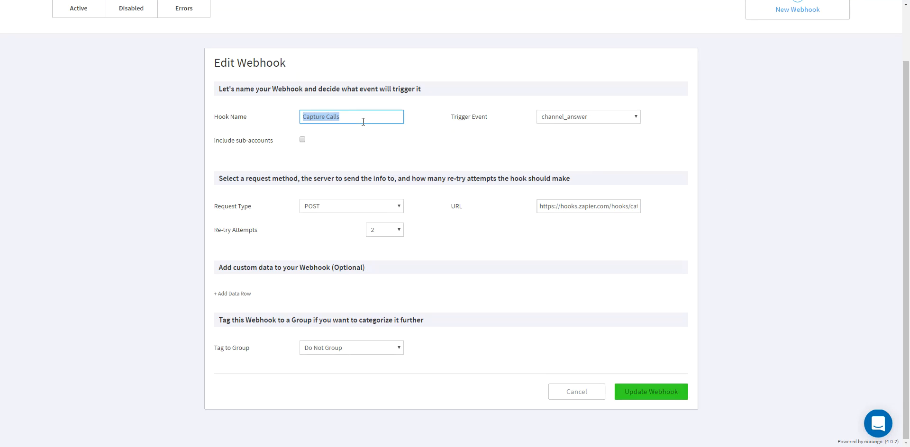
left_click(721, 126)
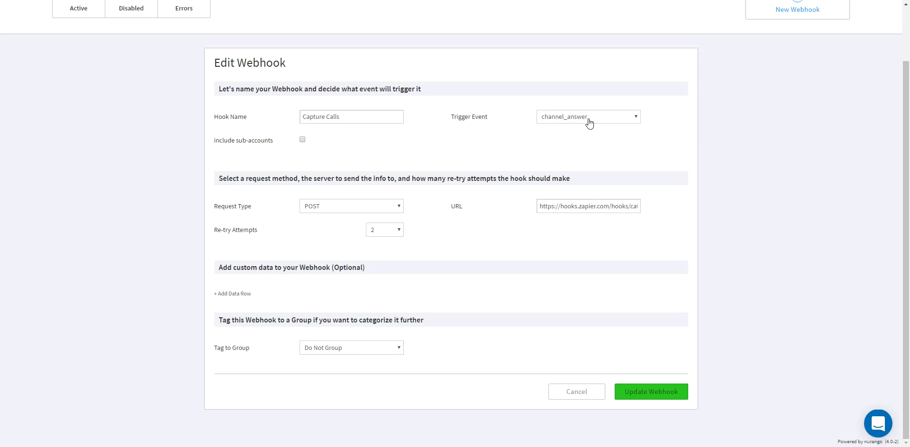
Set the trigger event of the Capture Calls webhook to channel_create.
left_click(589, 122)
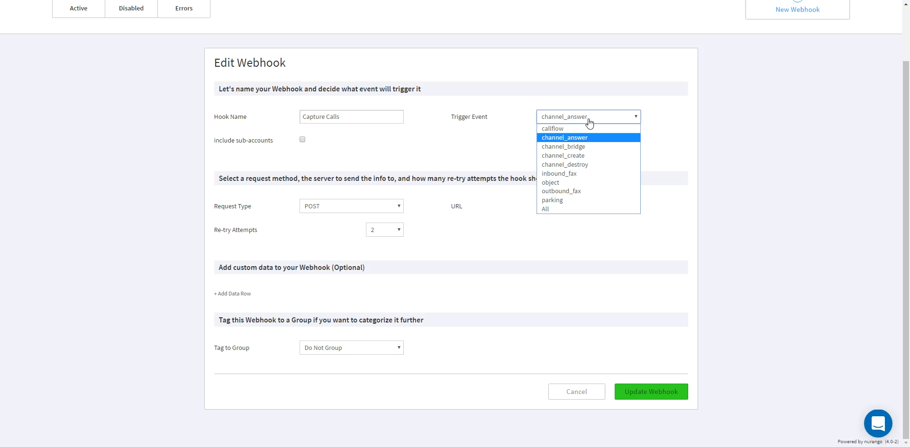
left_click(585, 155)
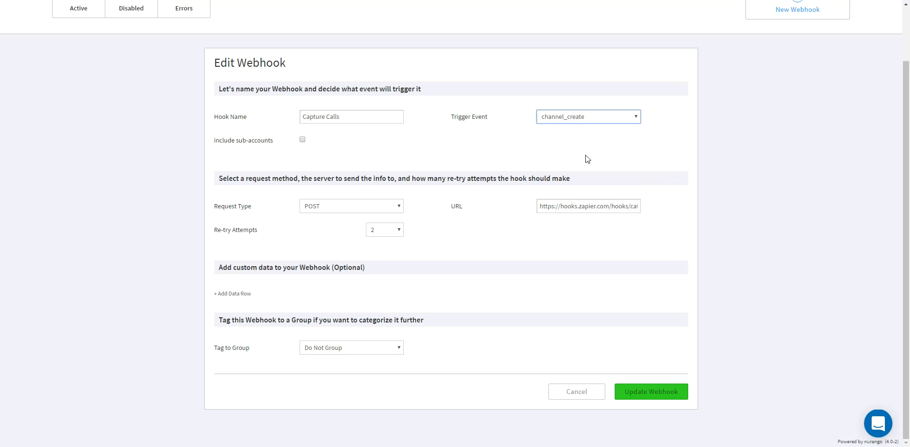
left_click(611, 121)
left_click(611, 120)
left_click(565, 153)
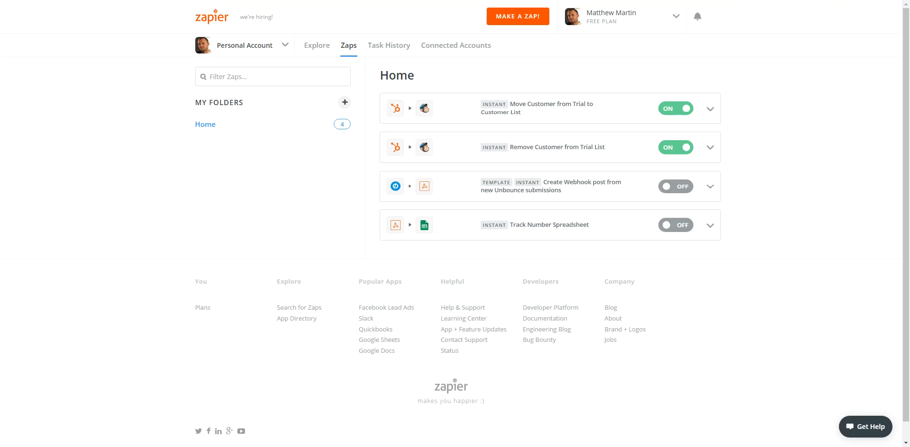
Switch to Zapier and make a new Zap triggered by Webhooks by Zapier's Catch Hook, leaving the child key blank.
left_click(519, 18)
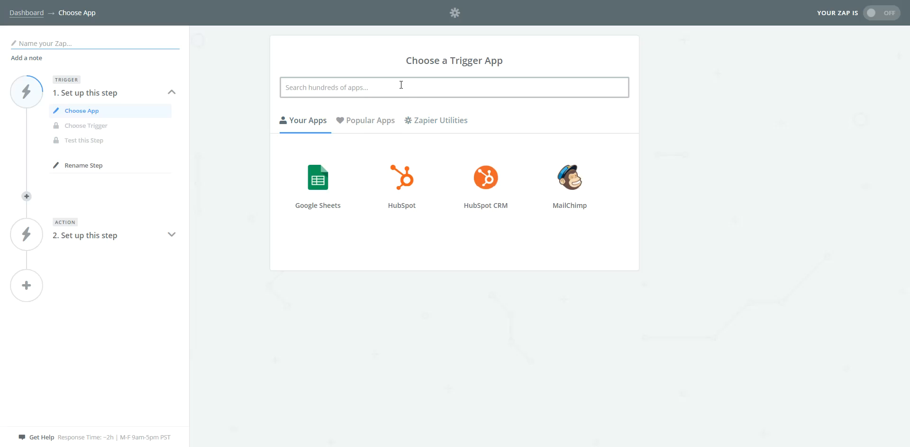
type("webhooks")
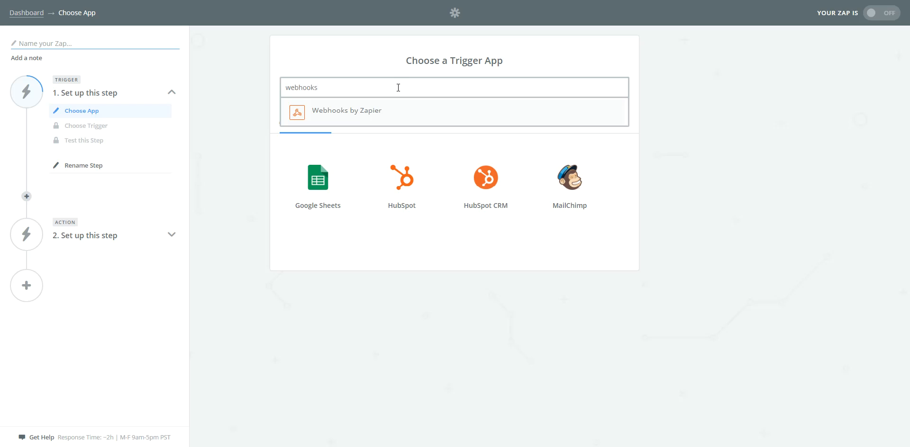
left_click(377, 112)
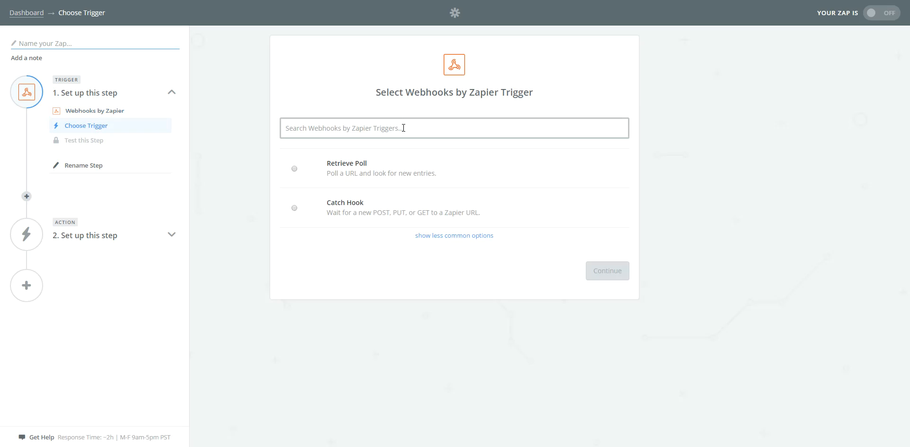
left_click(293, 208)
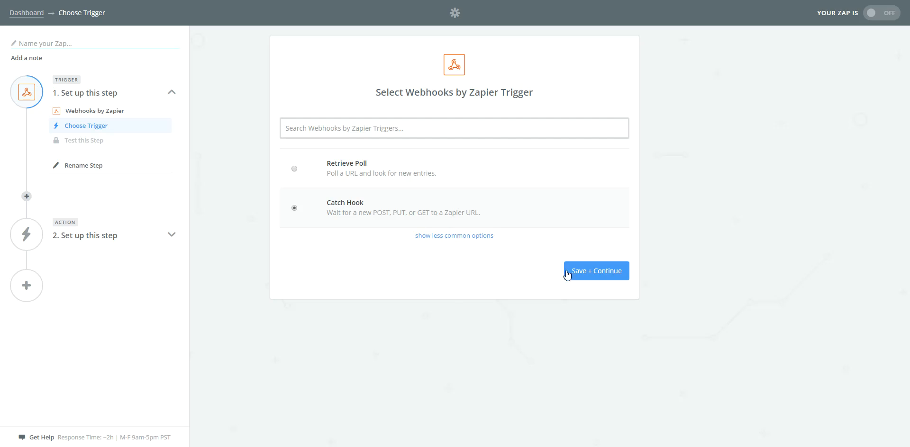
left_click(608, 272)
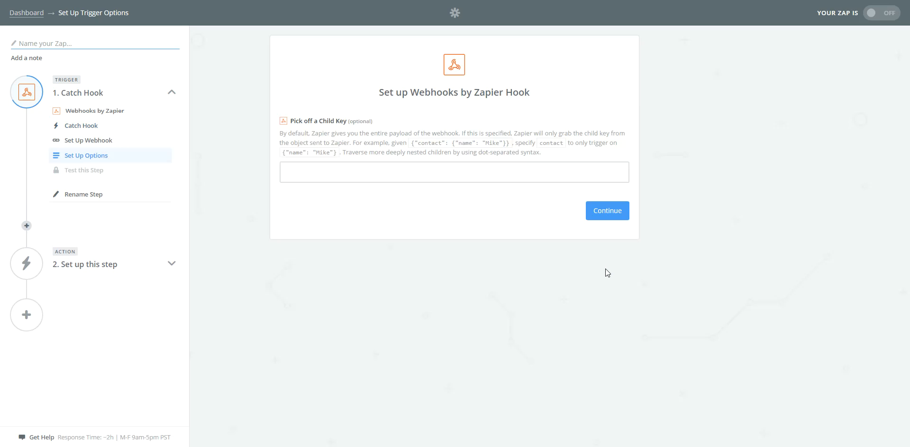
left_click(604, 213)
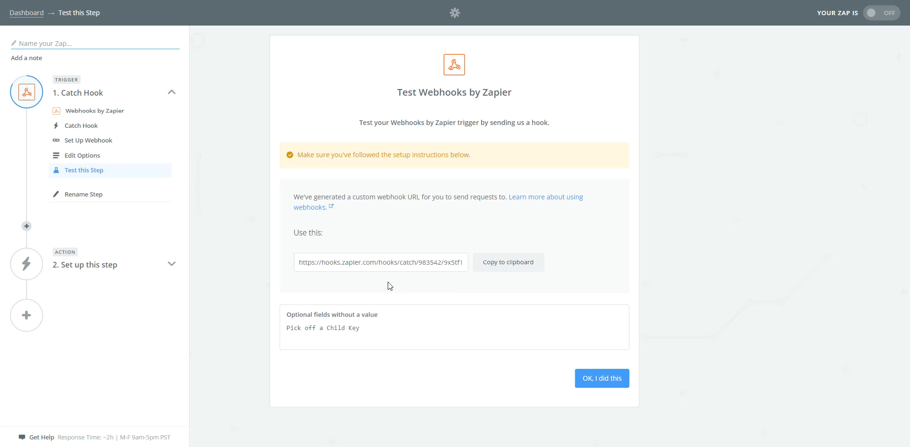
Copy the custom webhook URL from Zapier into the Capture Calls webhook's URL field and update the webhook.
left_click(499, 263)
left_click_drag(303, 262, 542, 254)
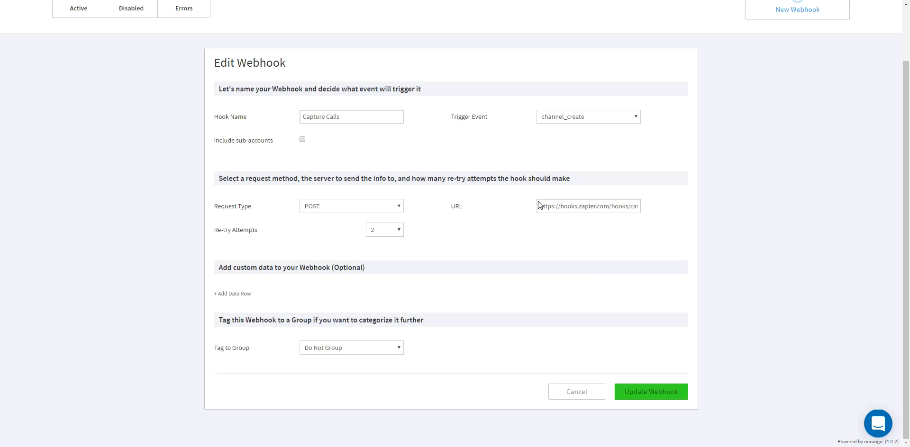
triple_click(575, 208)
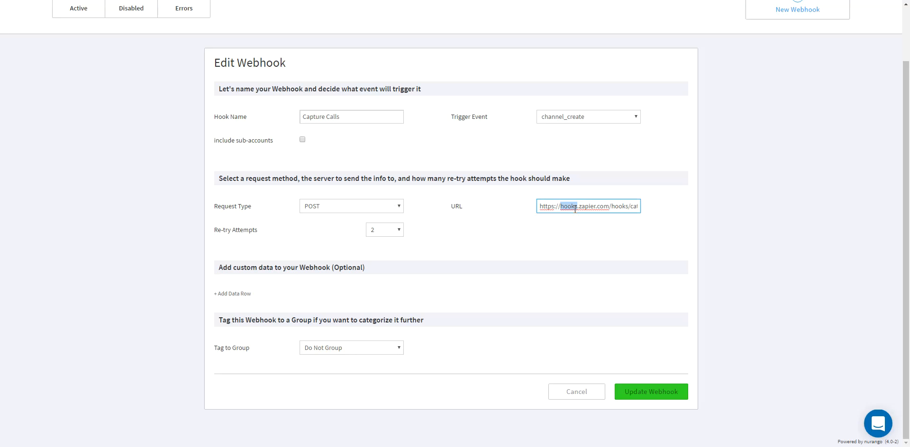
right_click(575, 208)
left_click(644, 238)
left_click(476, 214)
left_click(662, 392)
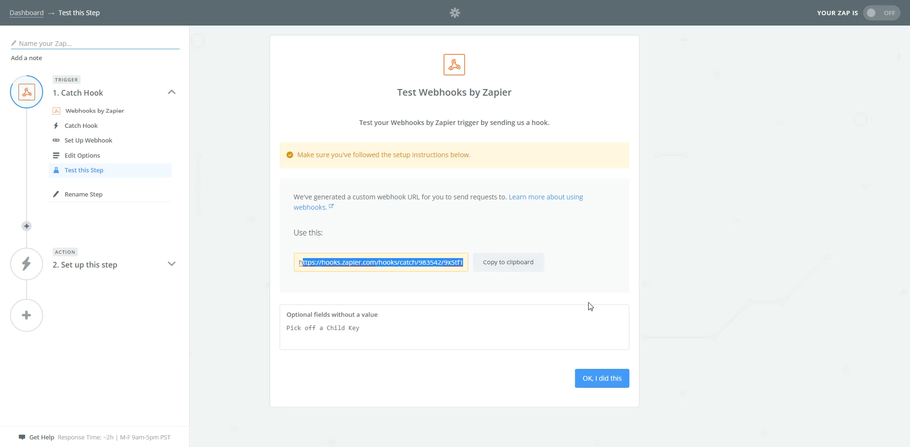
Test the Catch Hook trigger in Zapier and open the received hook's details.
left_click(612, 378)
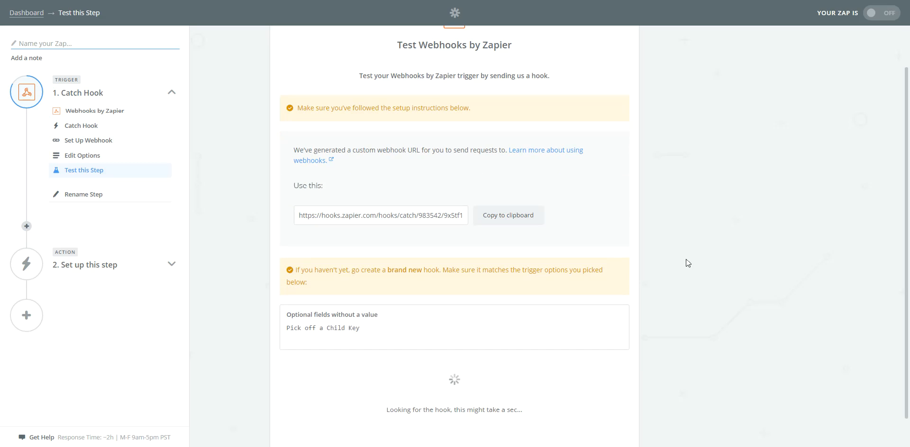
scroll(688, 263, "down", 1)
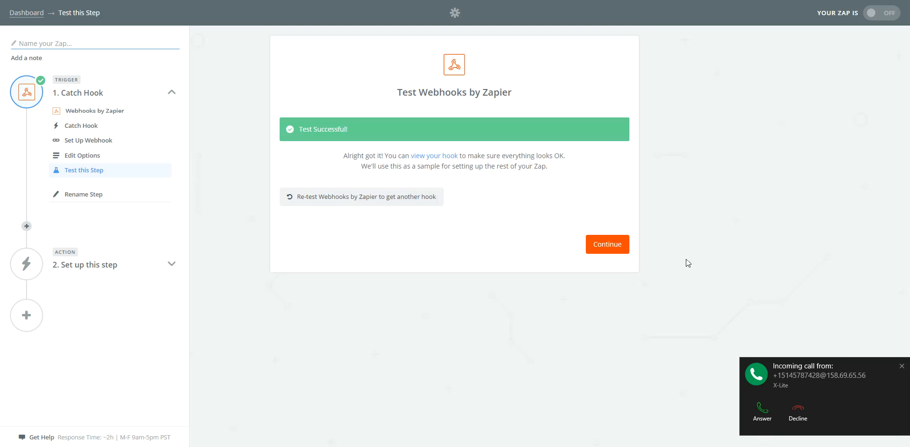
left_click(430, 157)
Examine the call data fields in the received hook, especially callee_id_number.
scroll(641, 265, "down", 2)
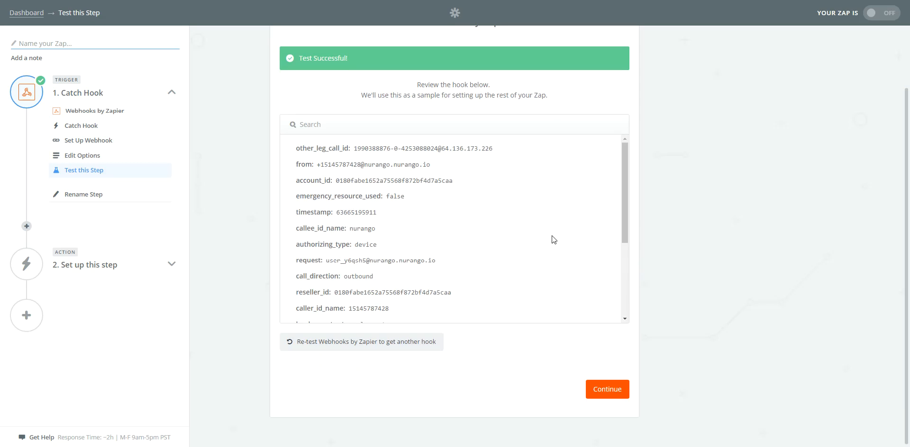
scroll(551, 237, "down", 2)
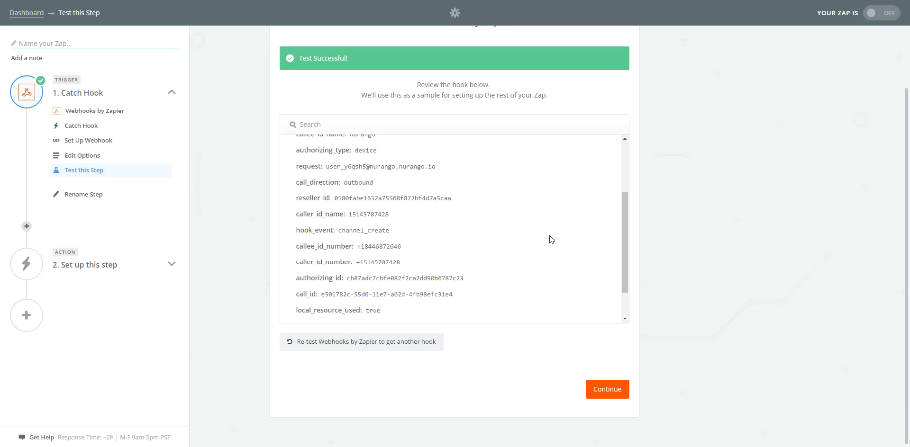
scroll(550, 237, "up", 2)
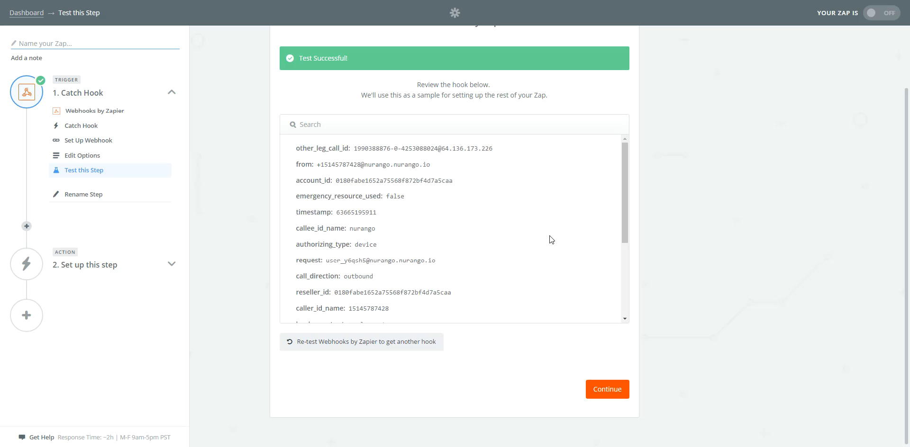
scroll(549, 235, "down", 3)
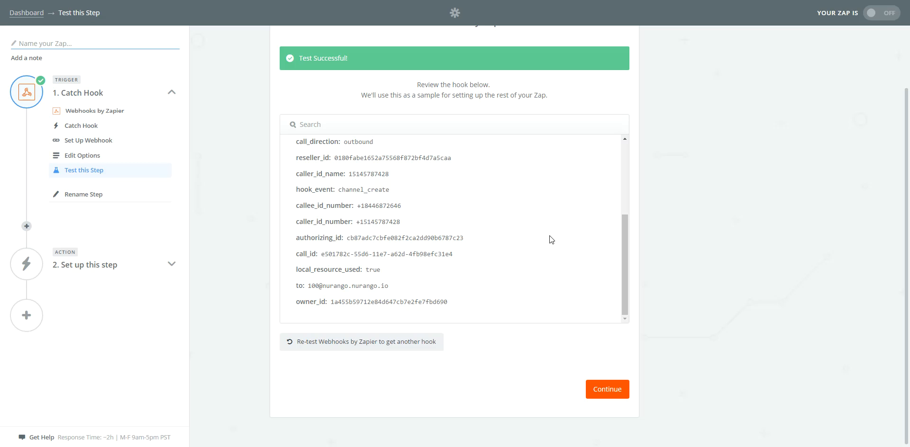
scroll(550, 235, "up", 3)
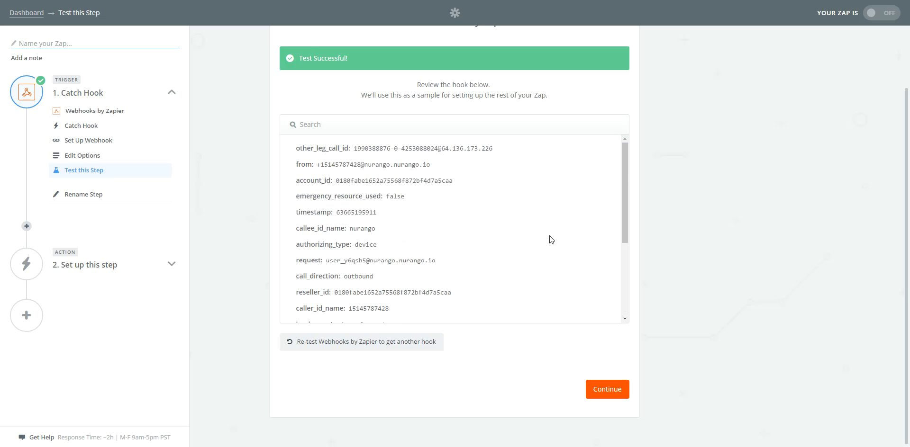
scroll(550, 235, "down", 3)
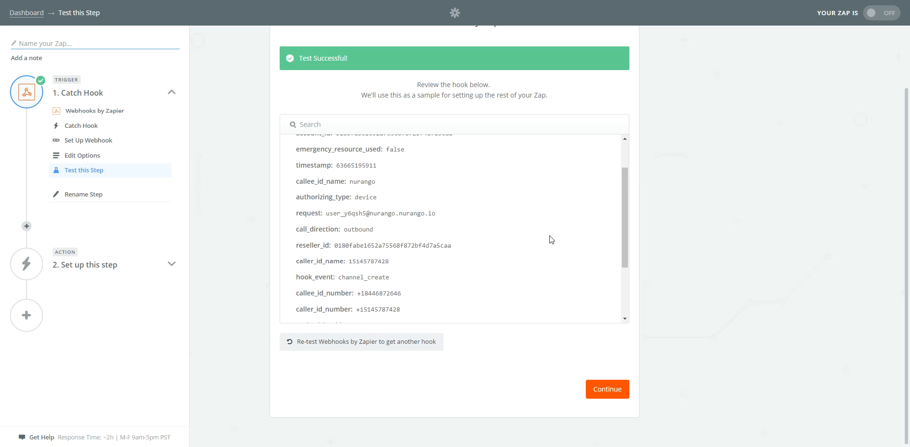
scroll(549, 240, "down", 1)
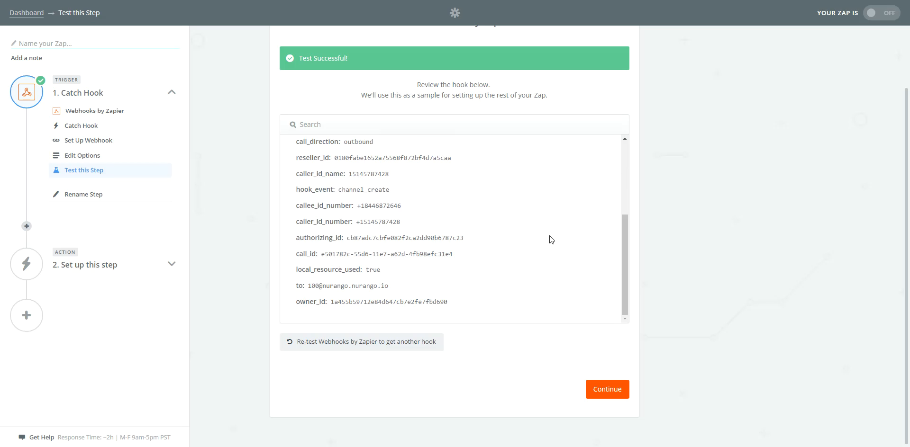
left_click_drag(295, 205, 398, 206)
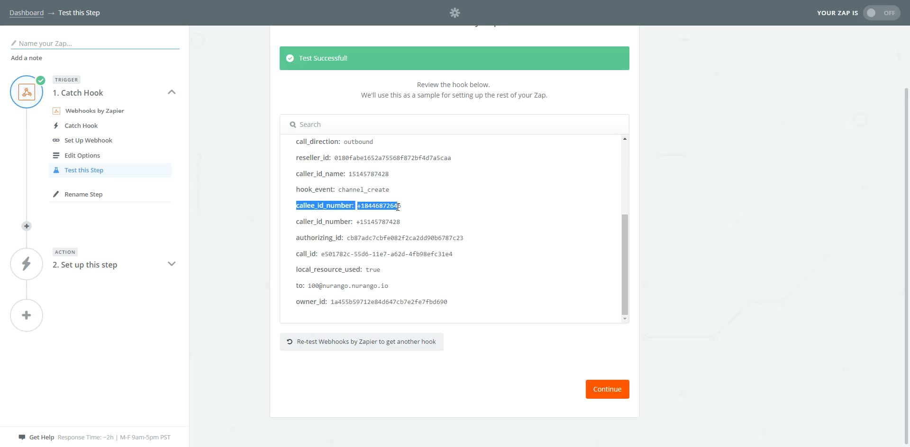
left_click(395, 206)
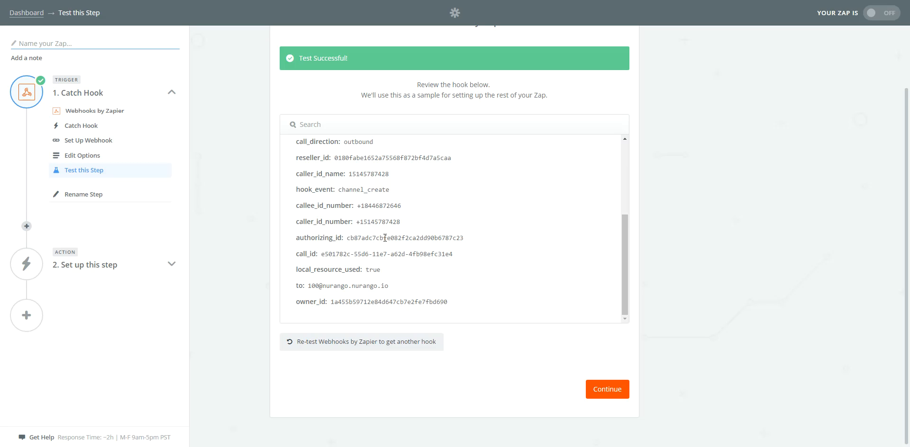
double_click(390, 207)
Add a Google Sheets action that creates a spreadsheet row, using the Call Tracking account.
left_click(617, 390)
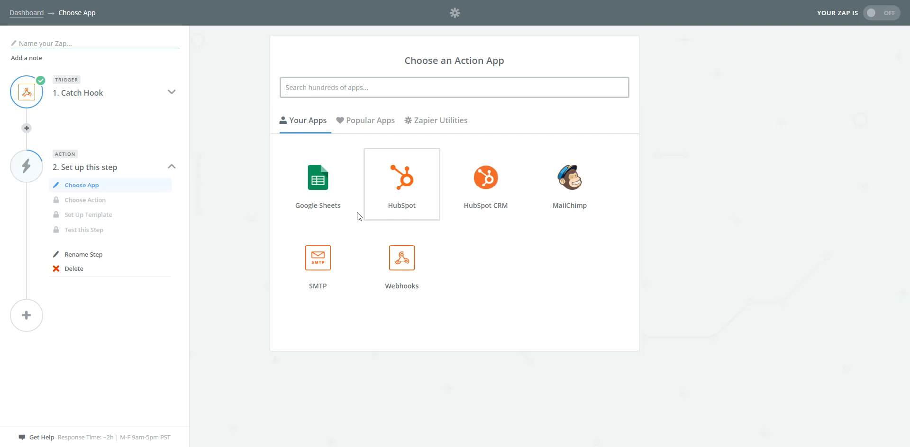
left_click(315, 194)
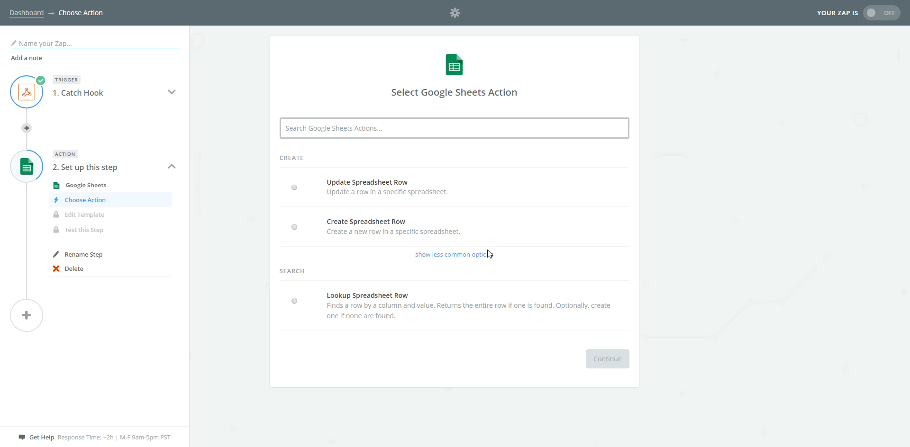
left_click(301, 232)
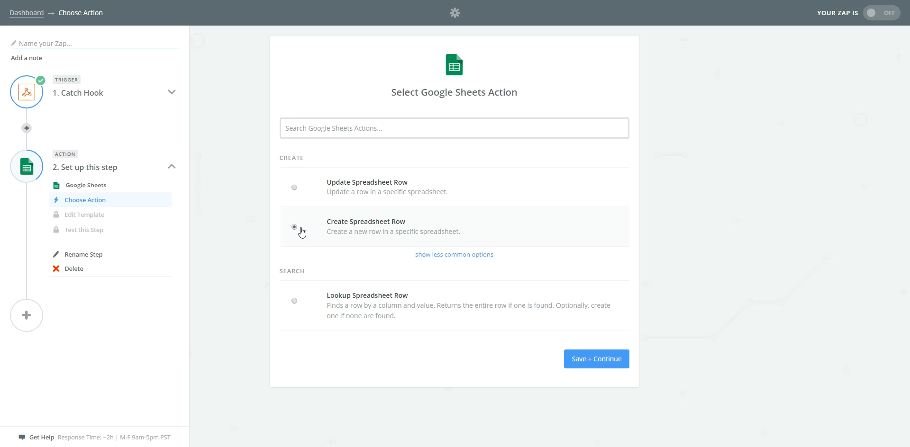
left_click(596, 360)
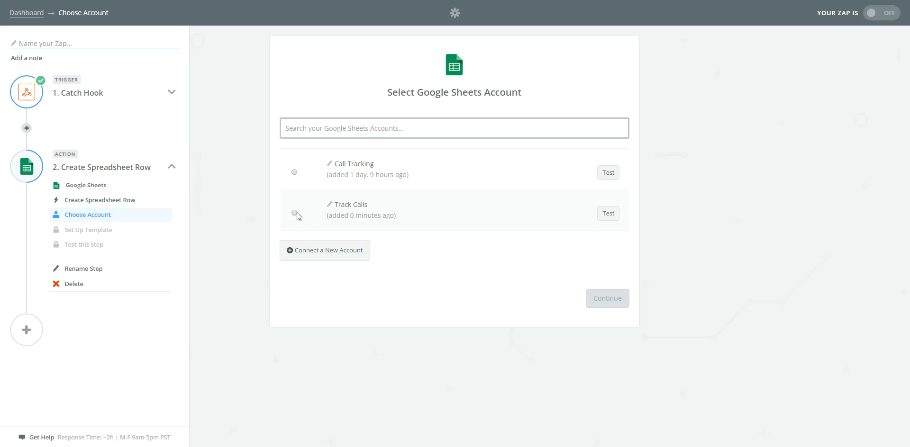
left_click(294, 173)
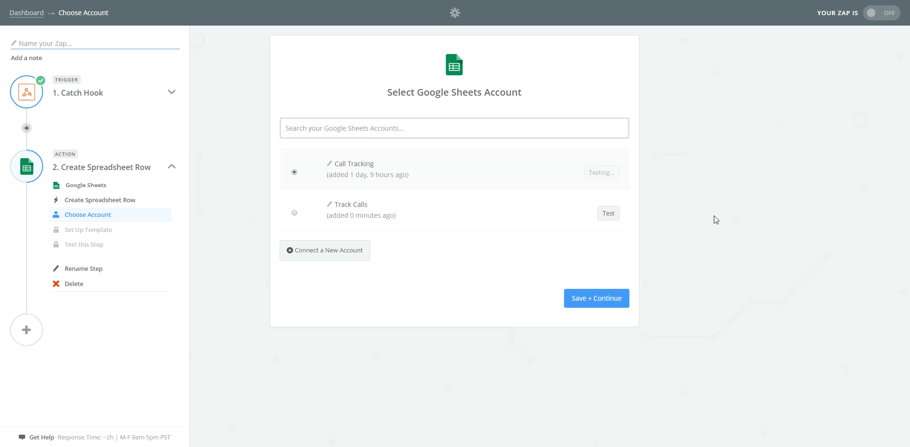
left_click(609, 304)
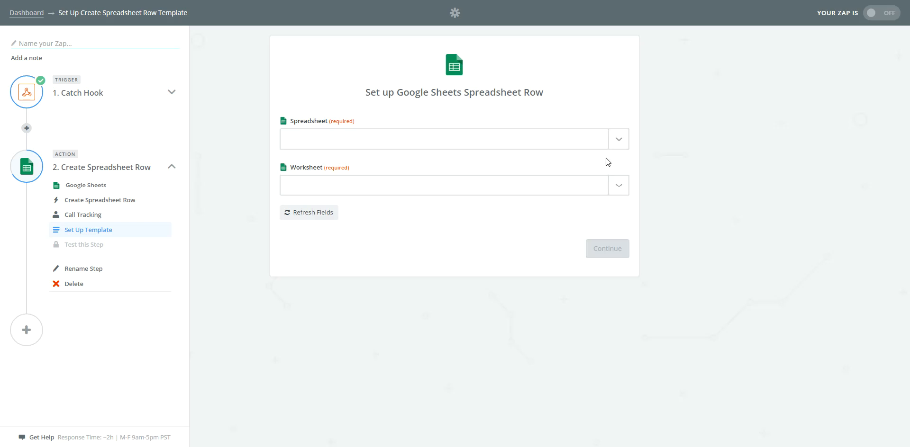
Set the new row's destination to the Number Tracking spreadsheet and its Sheet1 worksheet.
left_click(616, 138)
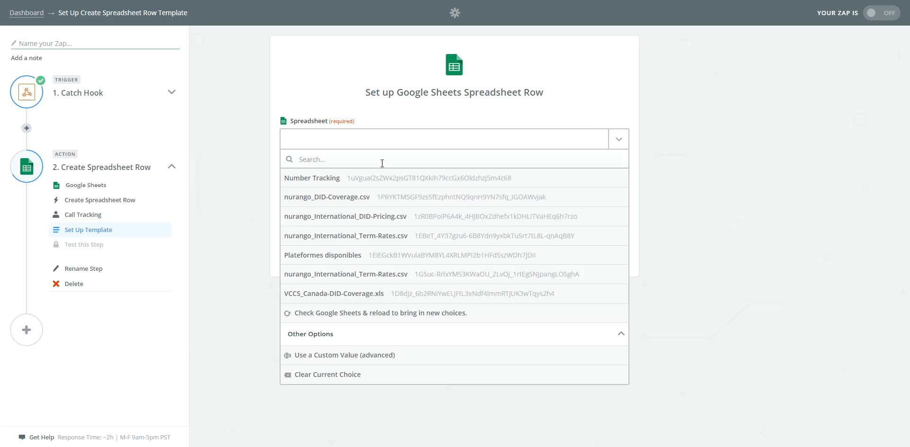
left_click(316, 179)
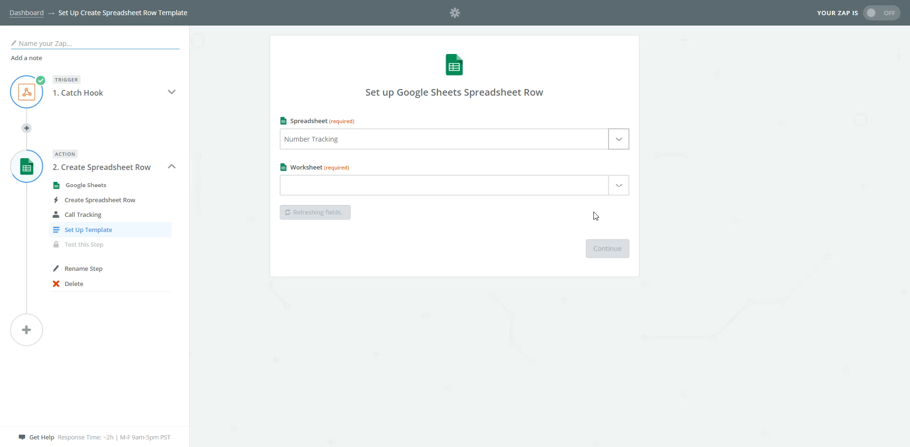
left_click(614, 188)
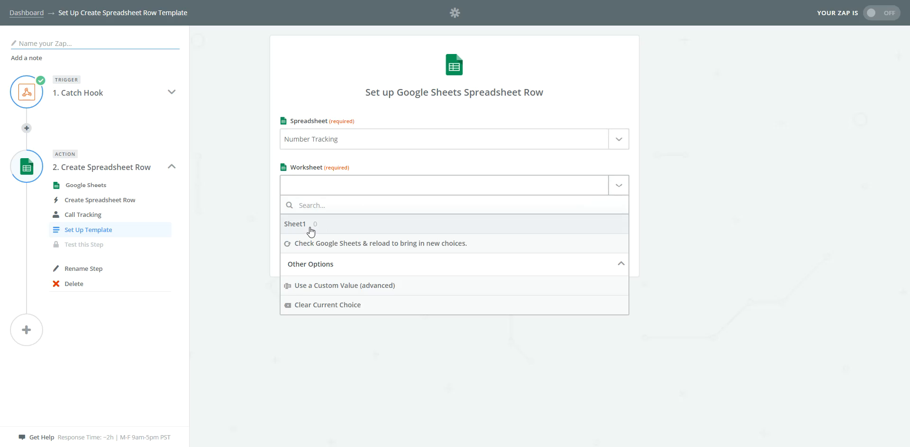
left_click(310, 230)
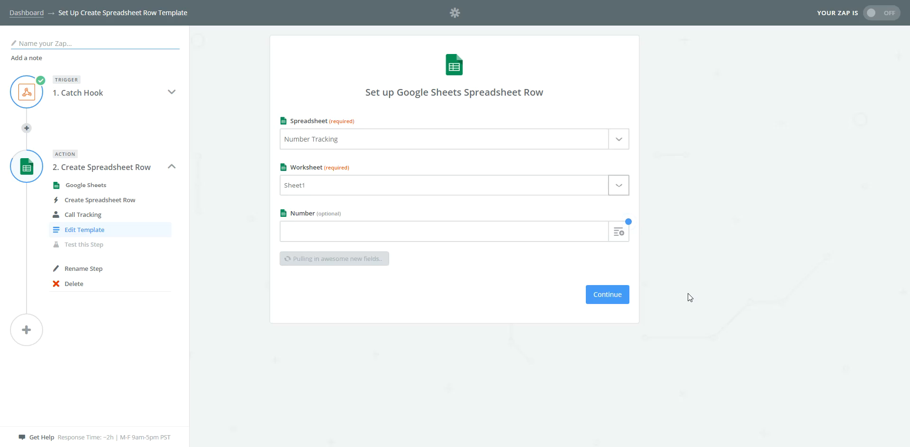
Map the Number column to the Callee ID Number value from the Catch Hook step.
left_click(617, 233)
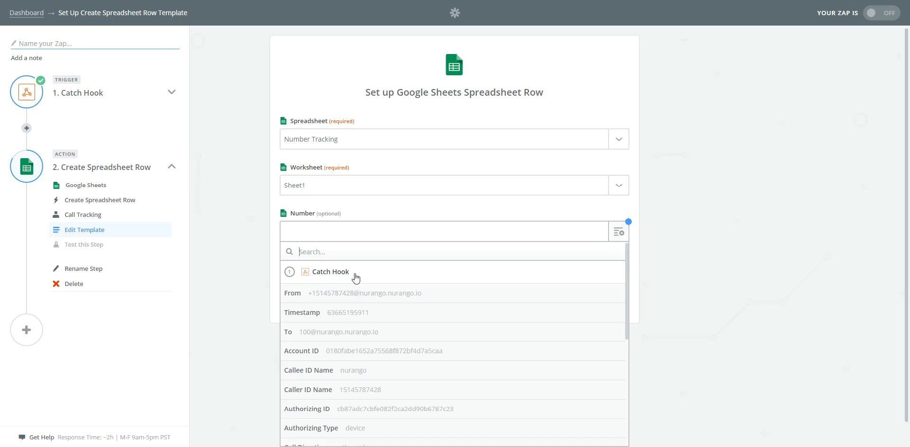
scroll(414, 289, "down", 1)
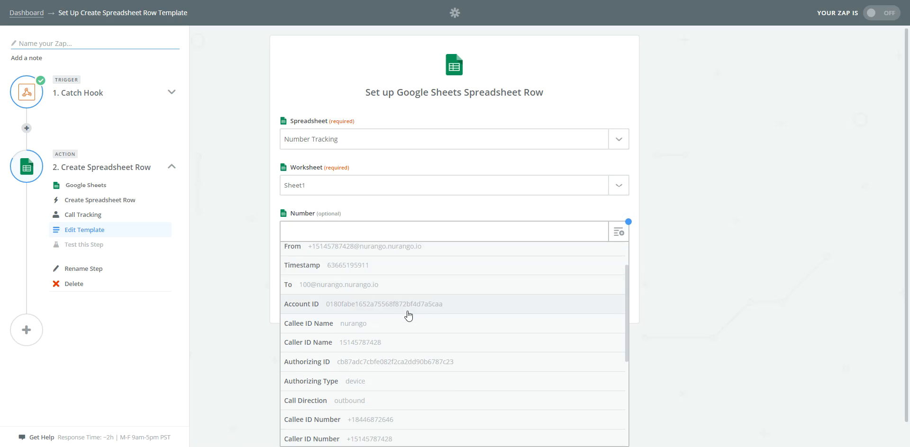
scroll(409, 314, "down", 1)
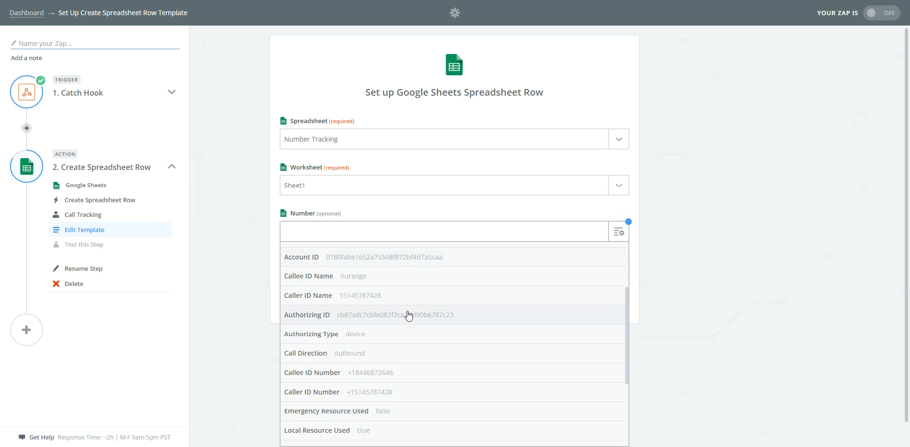
left_click(397, 374)
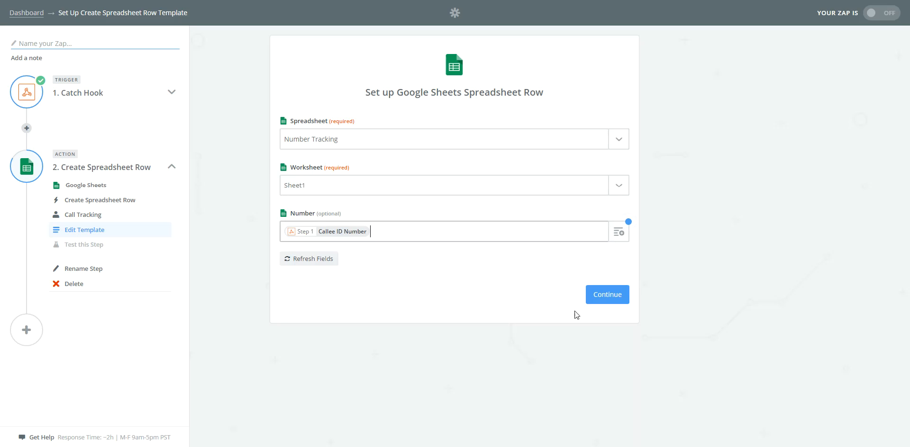
Test the Google Sheets action by creating a spreadsheet row, and finish the Zap setup.
left_click(601, 299)
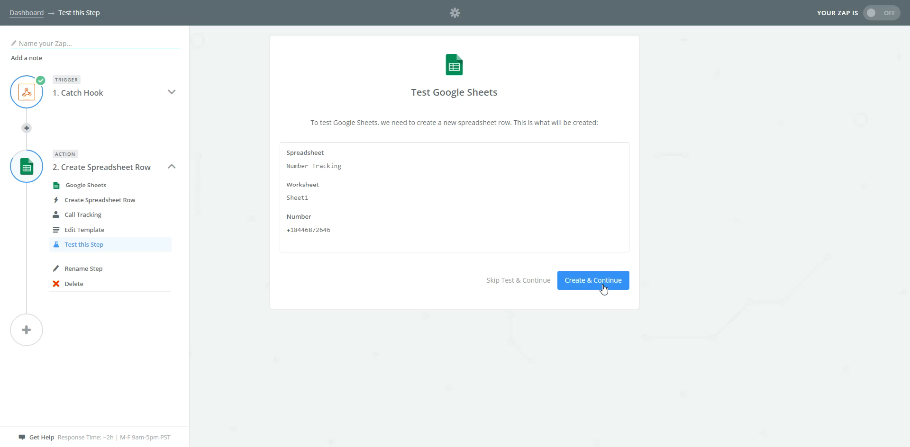
left_click(604, 287)
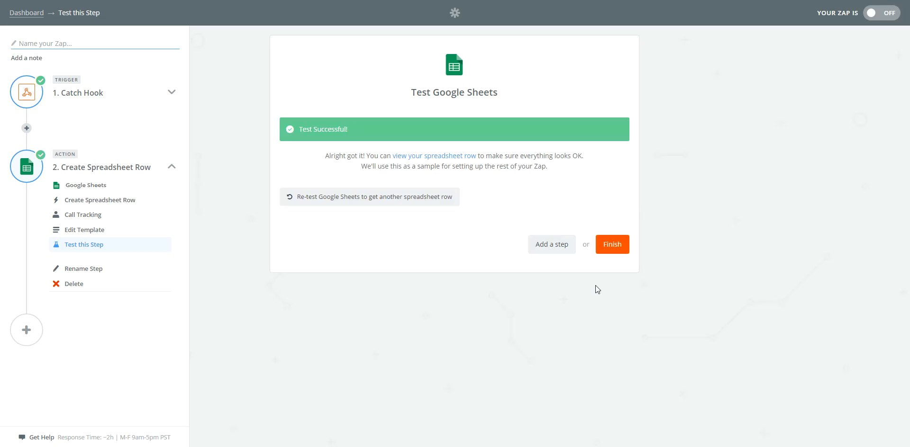
left_click(614, 246)
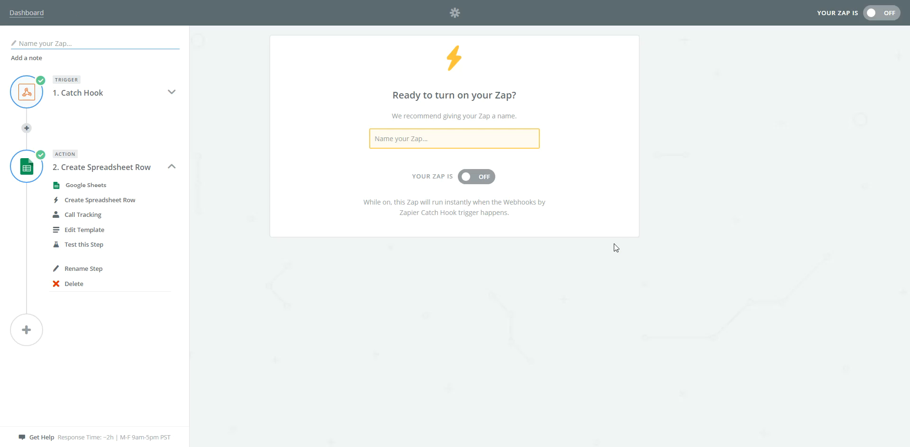
Name the Zap "Track Analytics Calls" and turn it on.
left_click(422, 135)
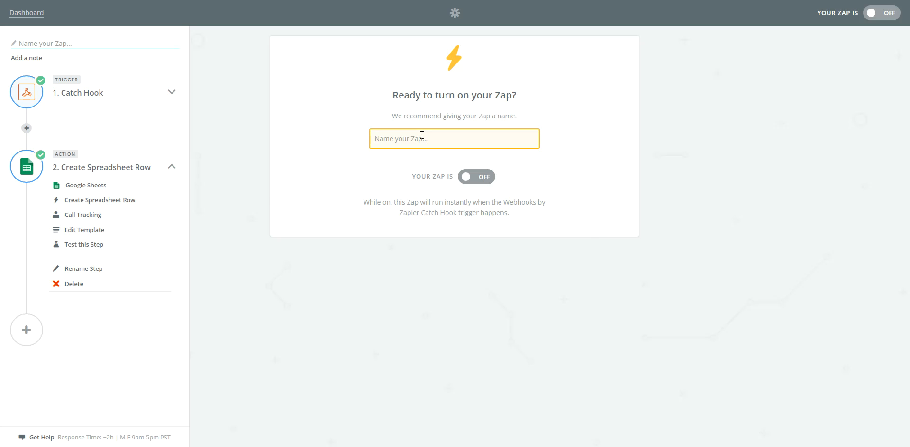
type("Tra")
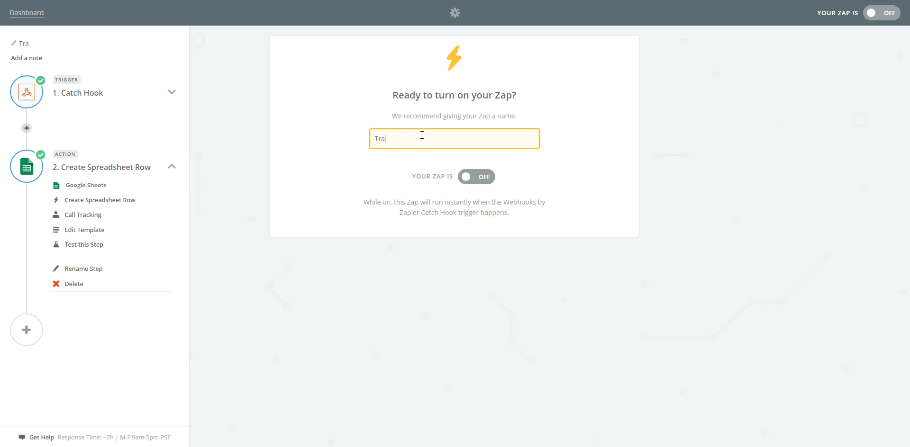
type("ck Analytics Calls")
left_click(479, 177)
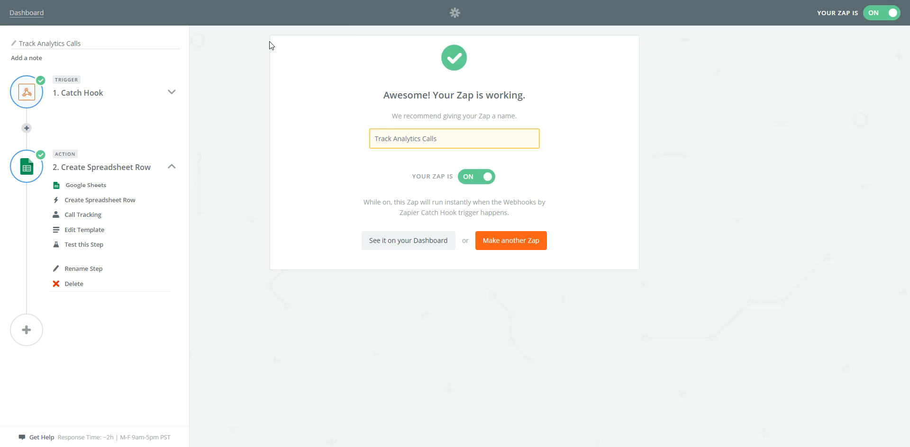
Switch to the Number Tracking spreadsheet in Google Sheets and add a COUNT of cells A2:A4 in cell A5.
left_click(199, 0)
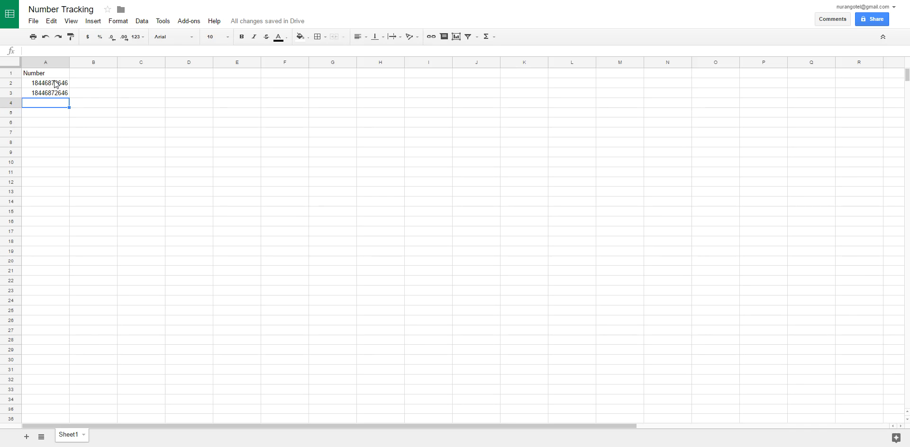
left_click_drag(54, 84, 51, 106)
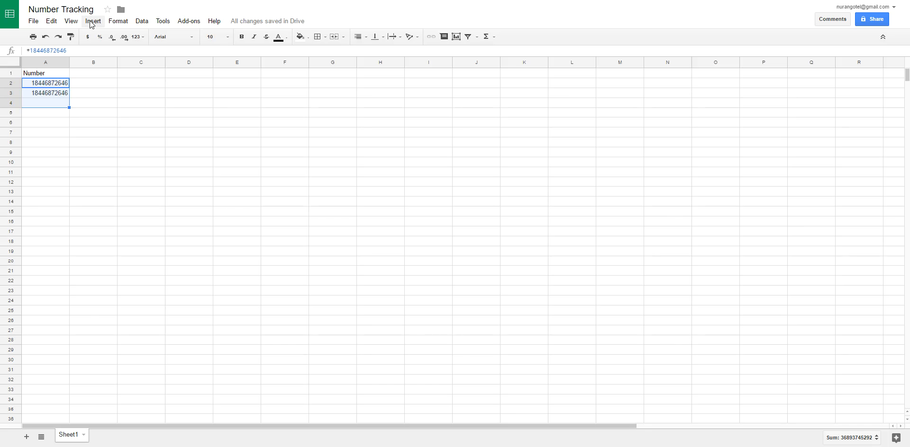
left_click(496, 38)
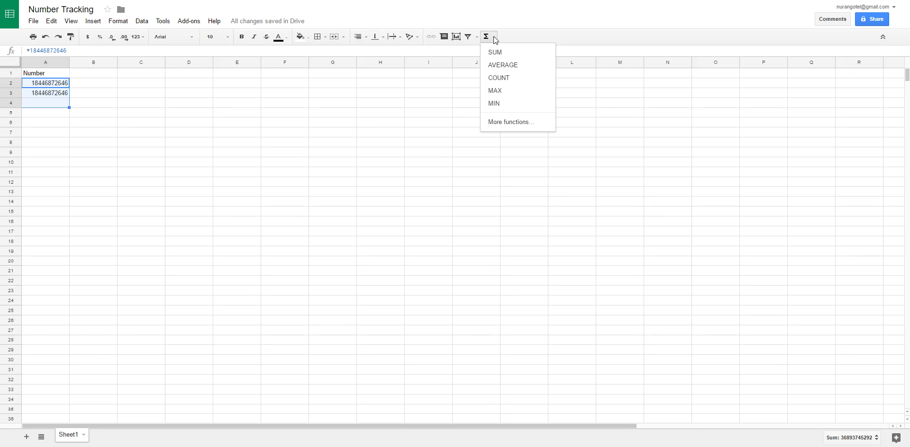
left_click(503, 82)
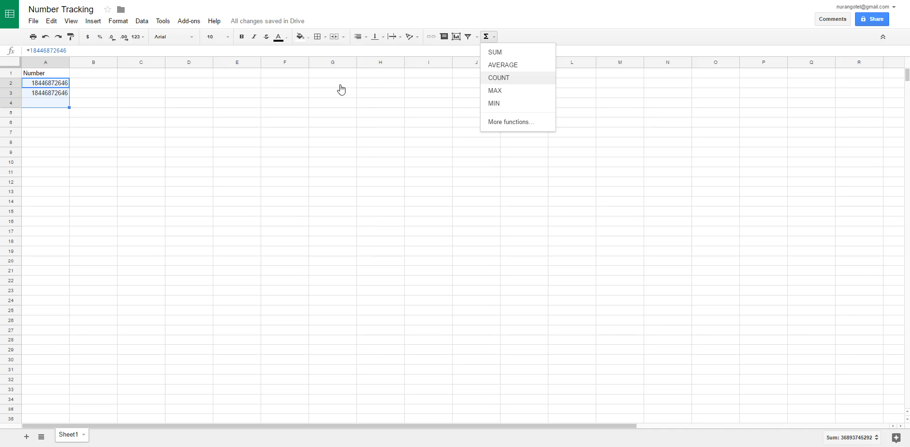
left_click(88, 106)
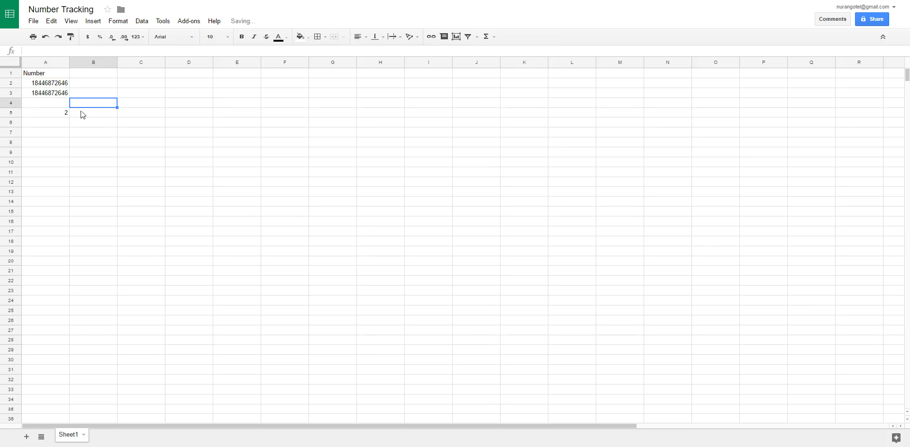